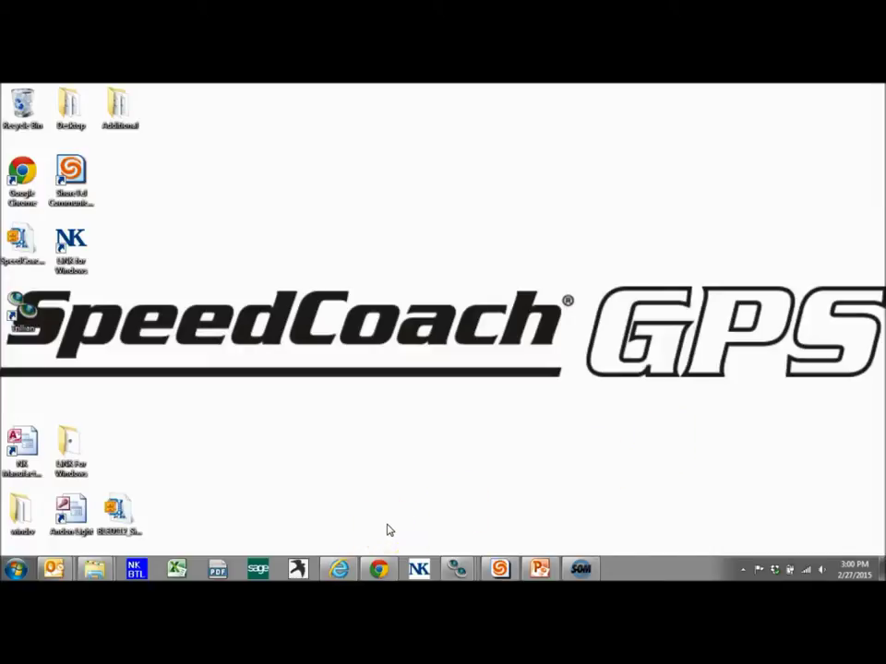
Step: Bring the Internet Explorer window with the nkhome.com Nielsen-Kellerman site to the front
click(339, 569)
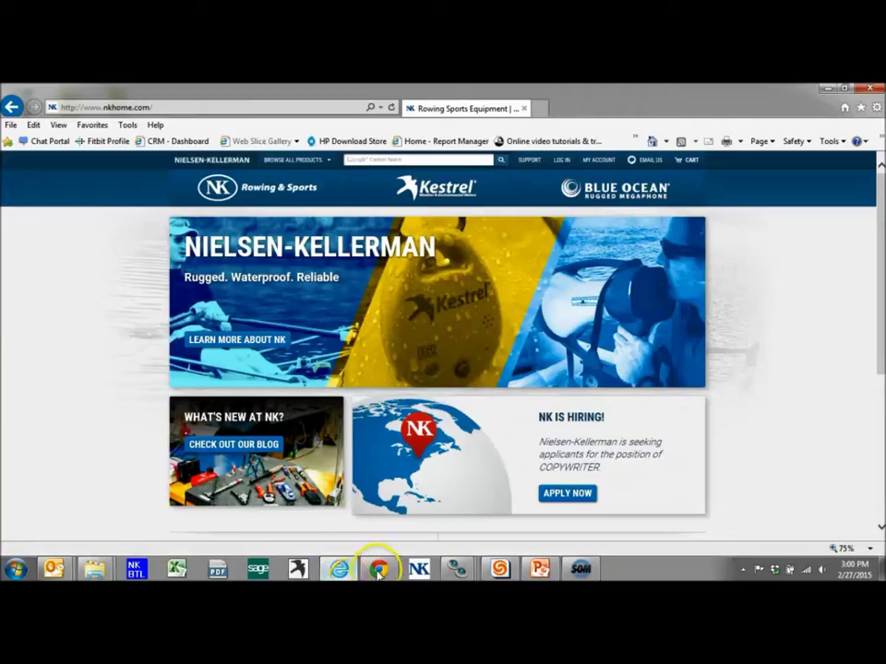
click(379, 569)
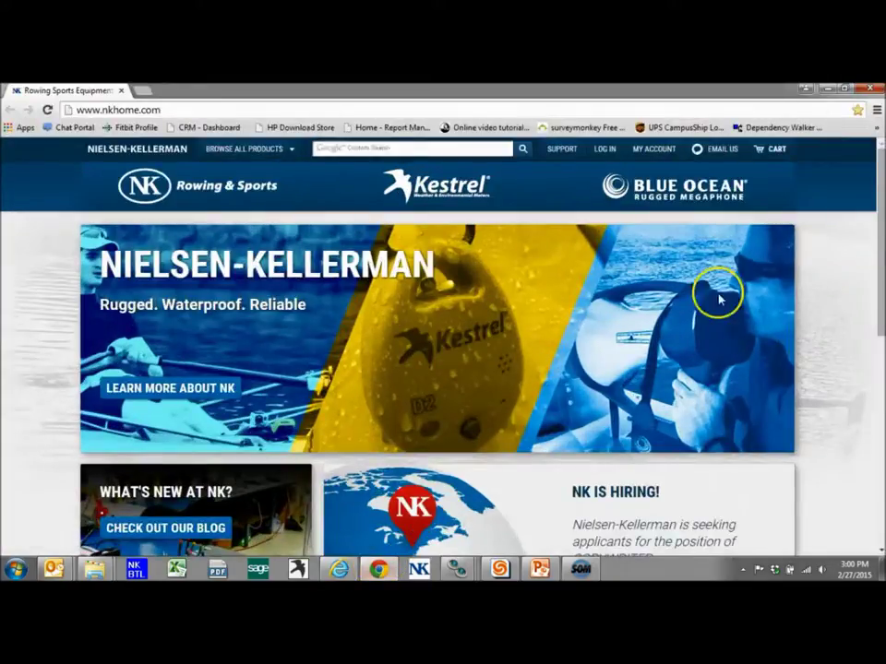
key(alt+Tab)
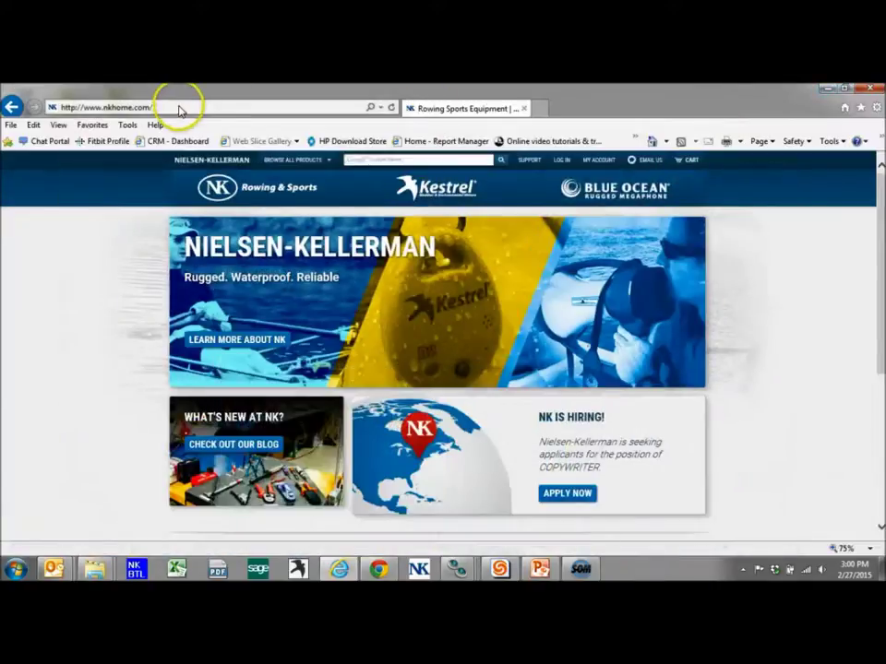
click(174, 107)
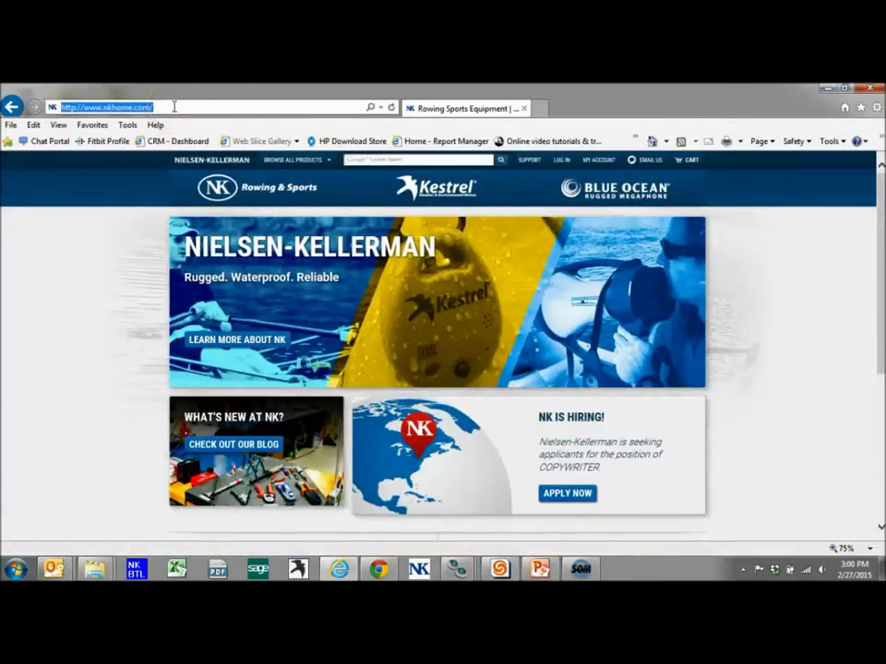
text(www.n)
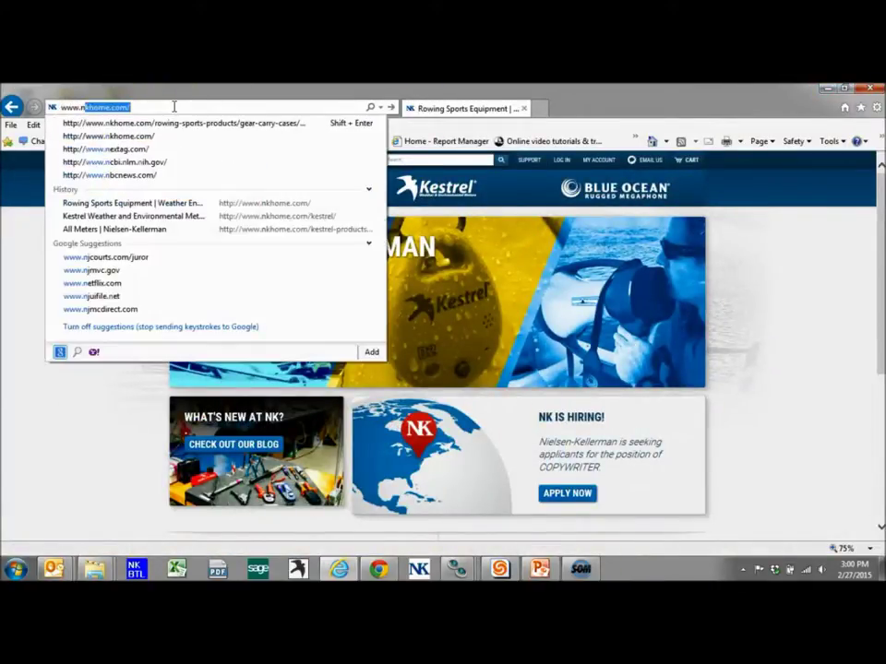
text(khome.com)
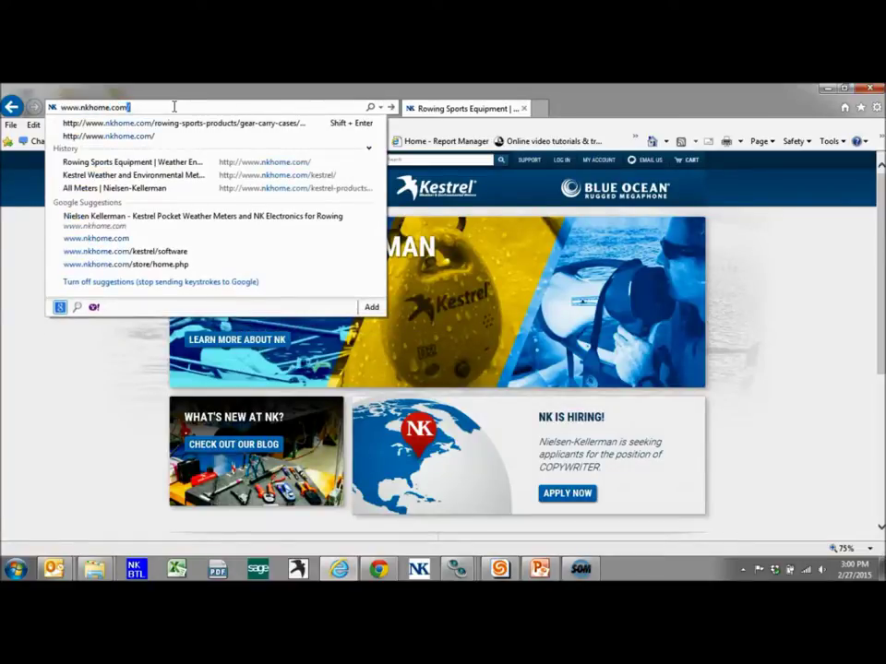
key(Return)
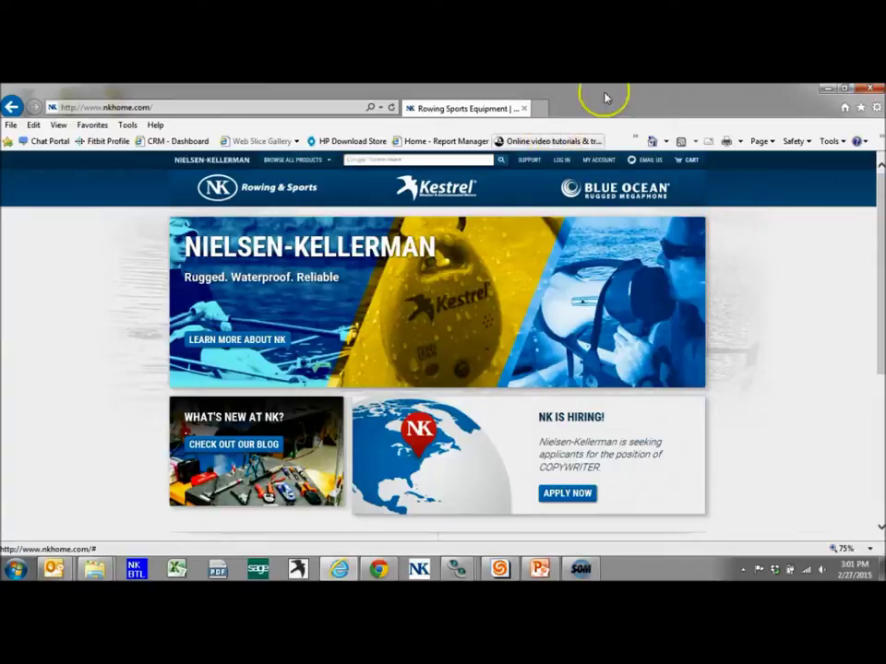
click(537, 166)
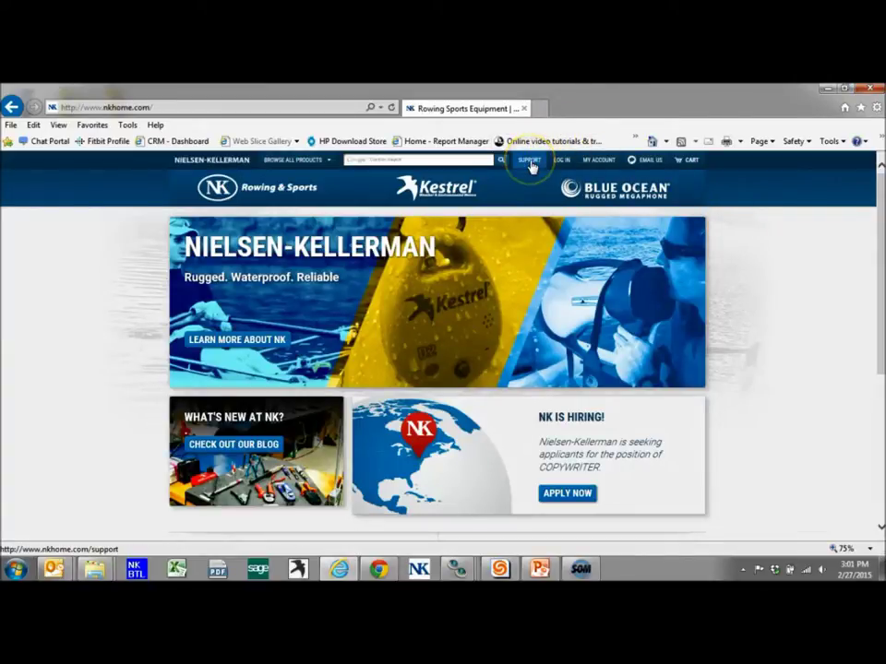
Step: Go to Support > Rowing & Sports > LiNK For Windows and start the zip download
click(527, 166)
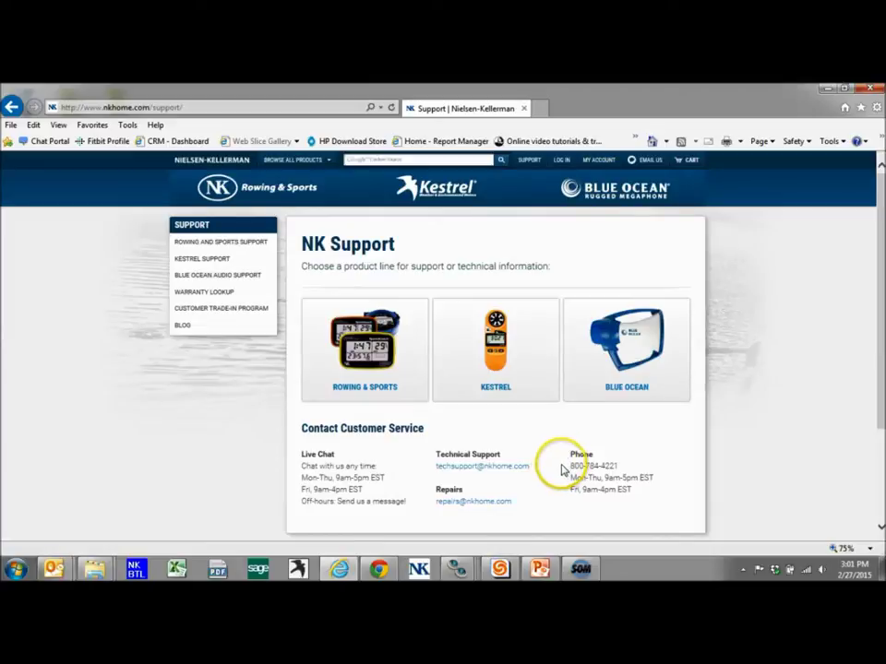
click(339, 365)
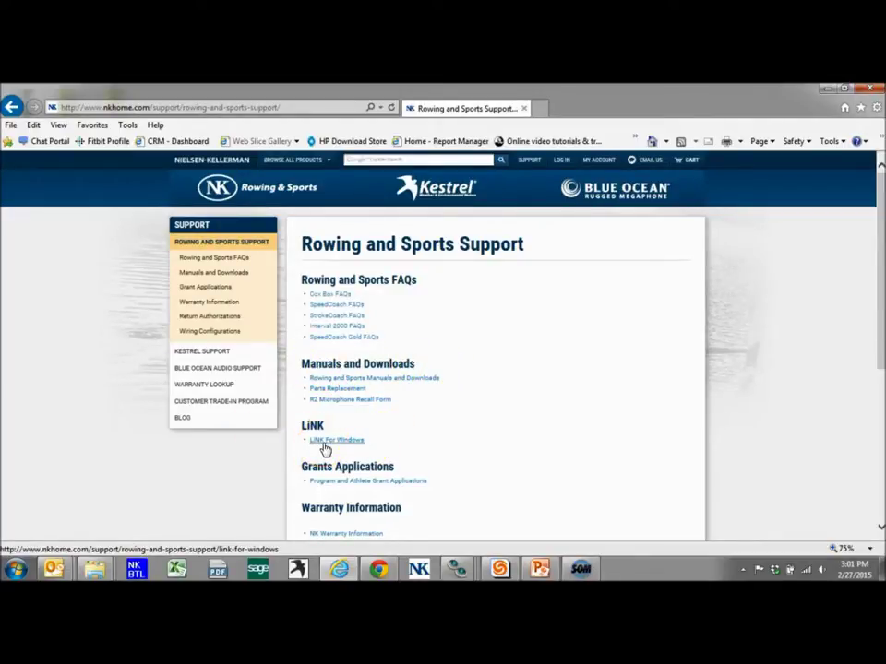
click(325, 444)
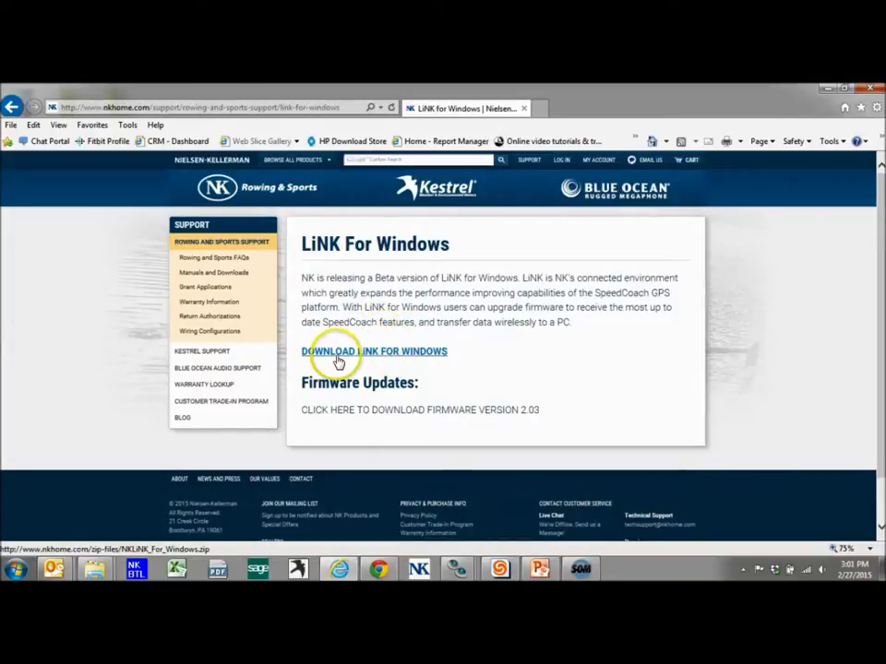
click(380, 358)
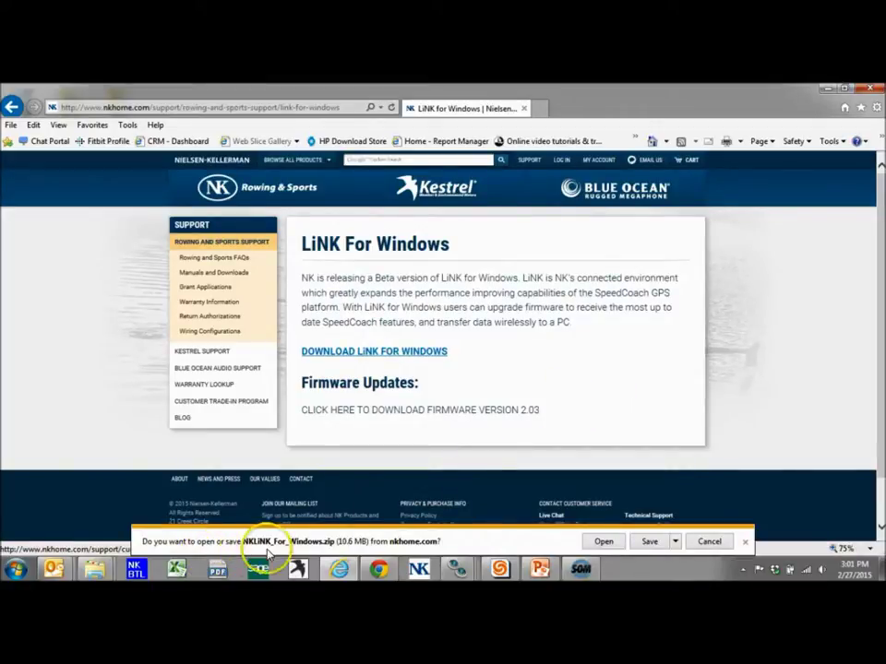
Step: Save NKLiNK_For_Windows.zip to the Desktop using Save as, then bring up Chrome
click(676, 542)
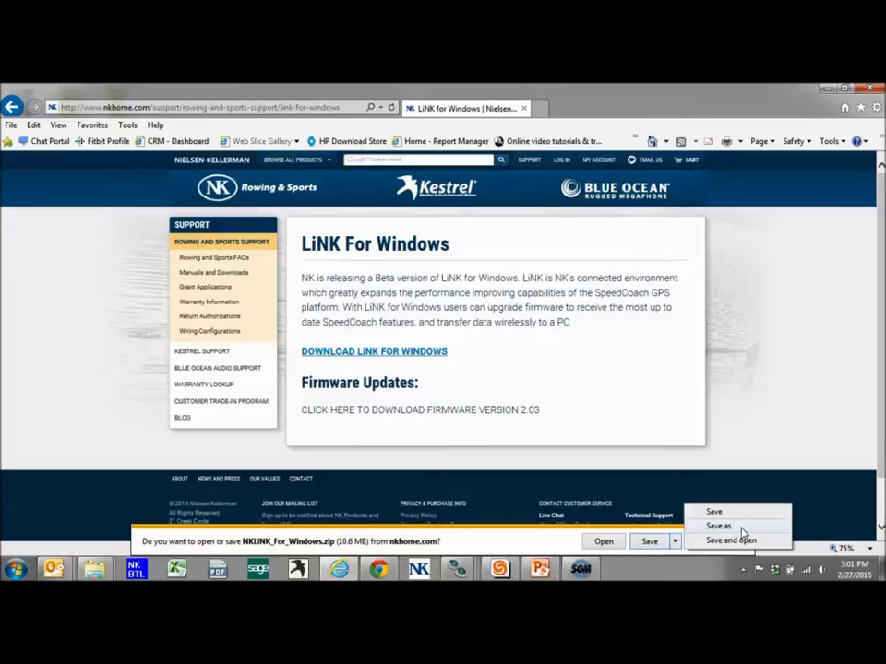
click(733, 528)
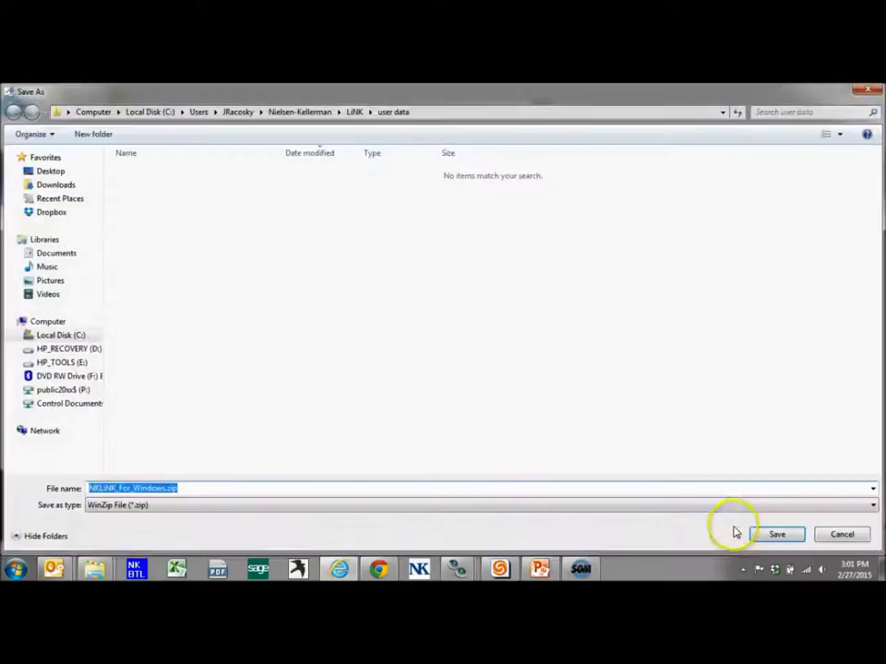
click(50, 172)
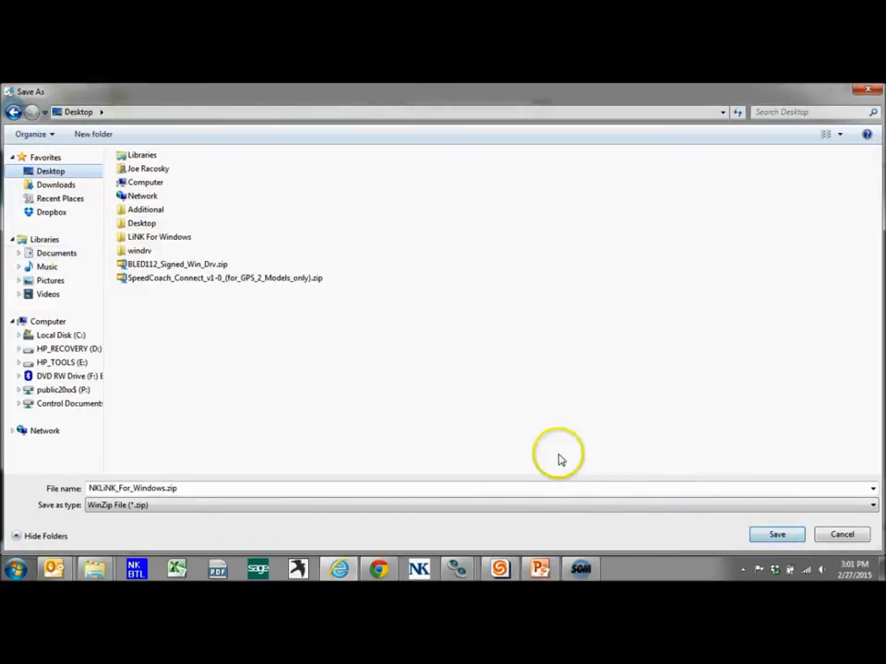
click(789, 542)
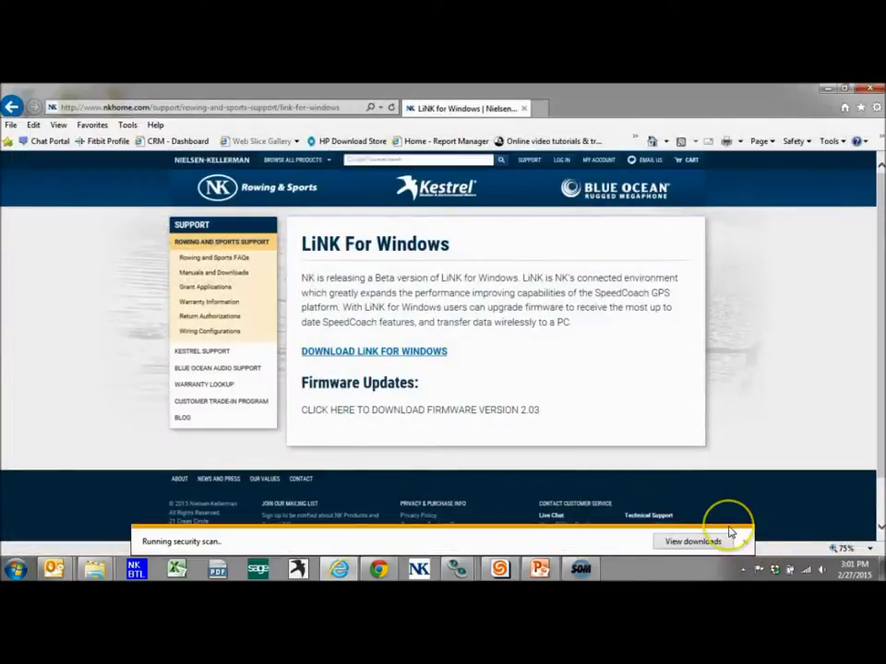
click(379, 569)
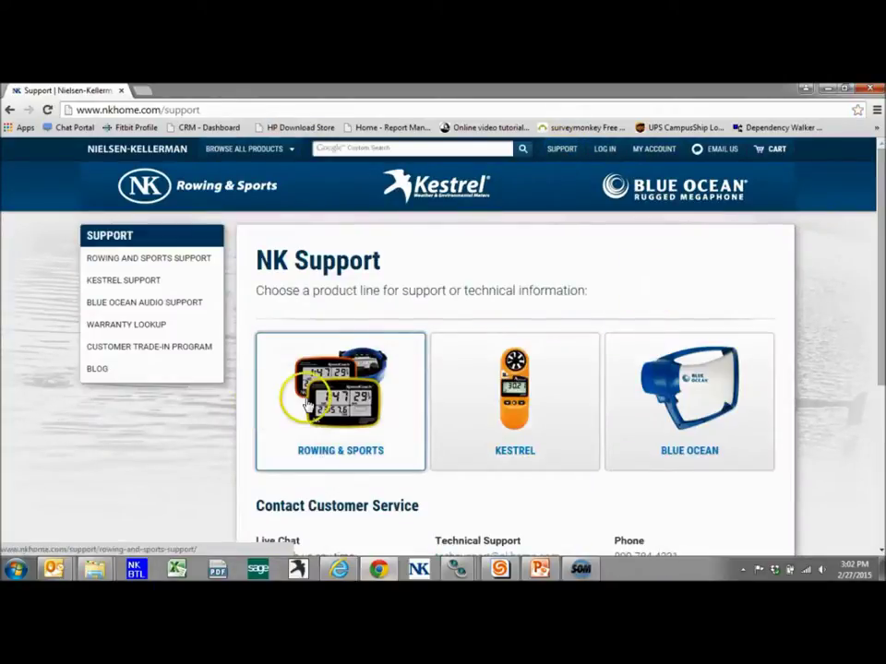
Step: In Chrome, go to Rowing & Sports > LiNK For Windows and download the 10.6 MB zip
click(307, 404)
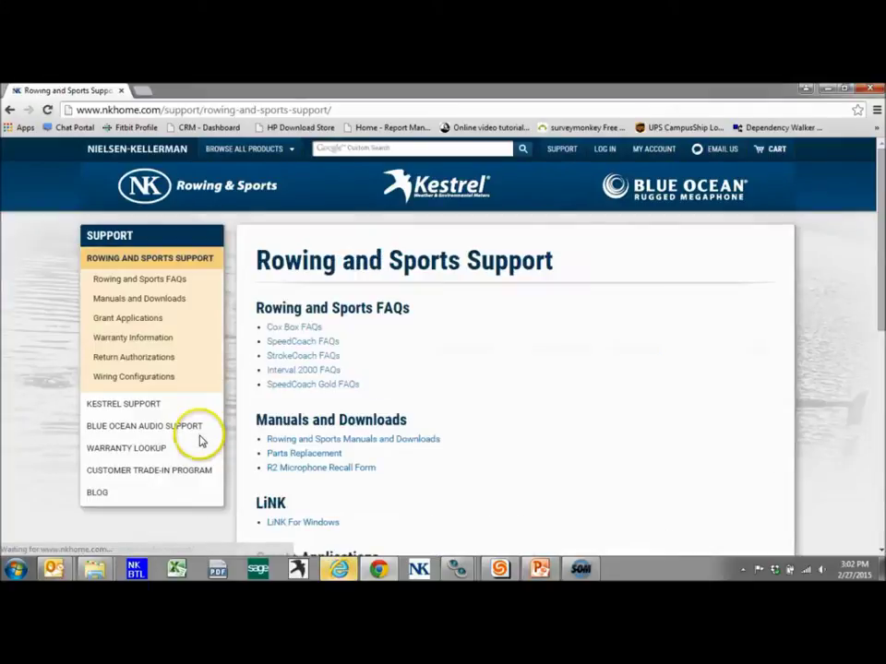
scroll(478, 479, down, 1)
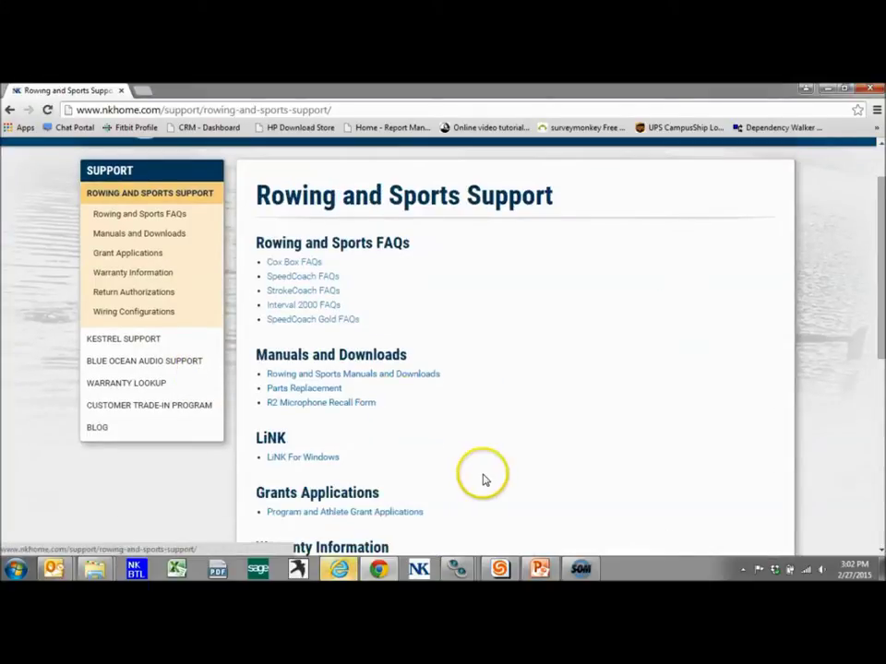
click(285, 457)
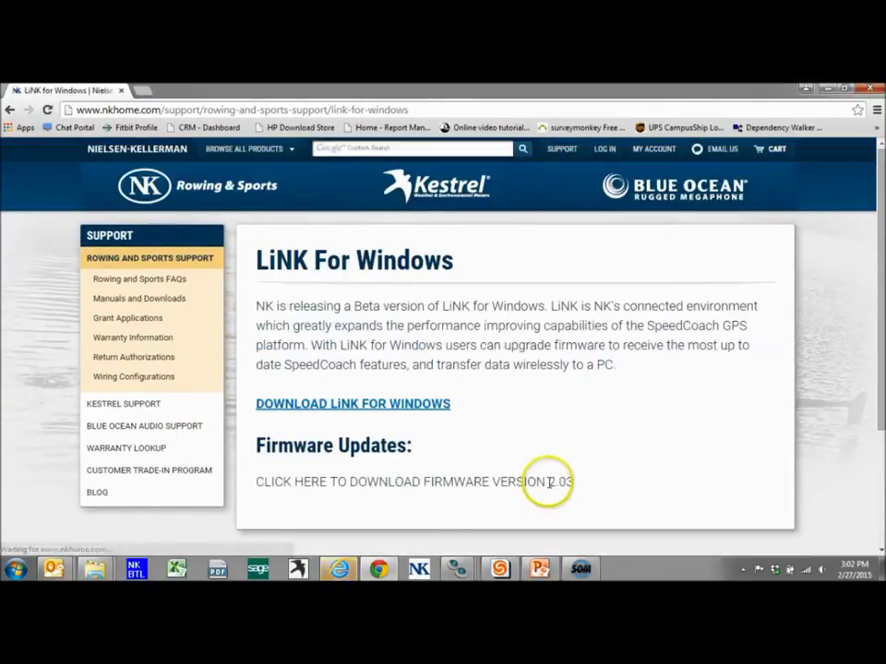
click(395, 407)
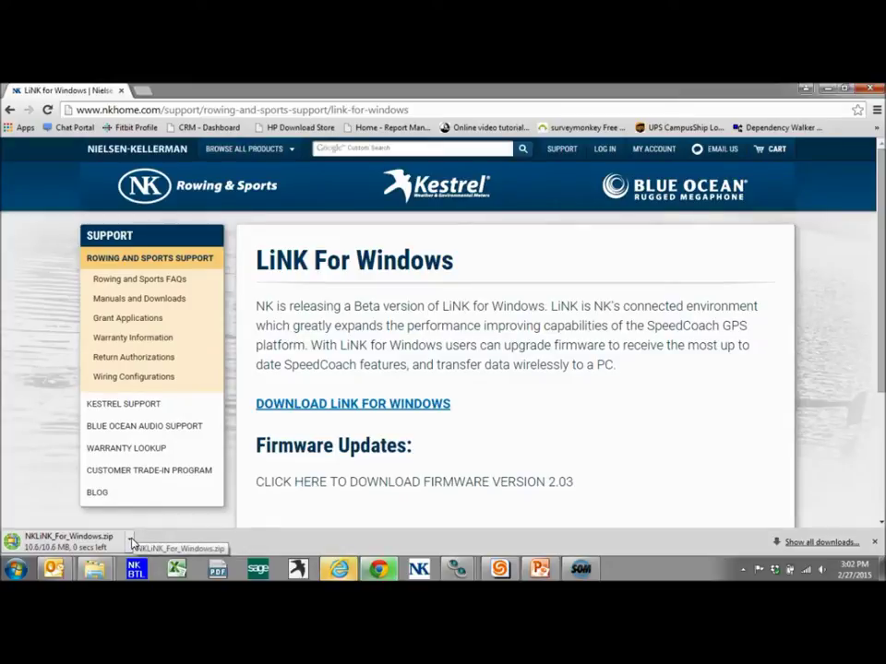
click(132, 541)
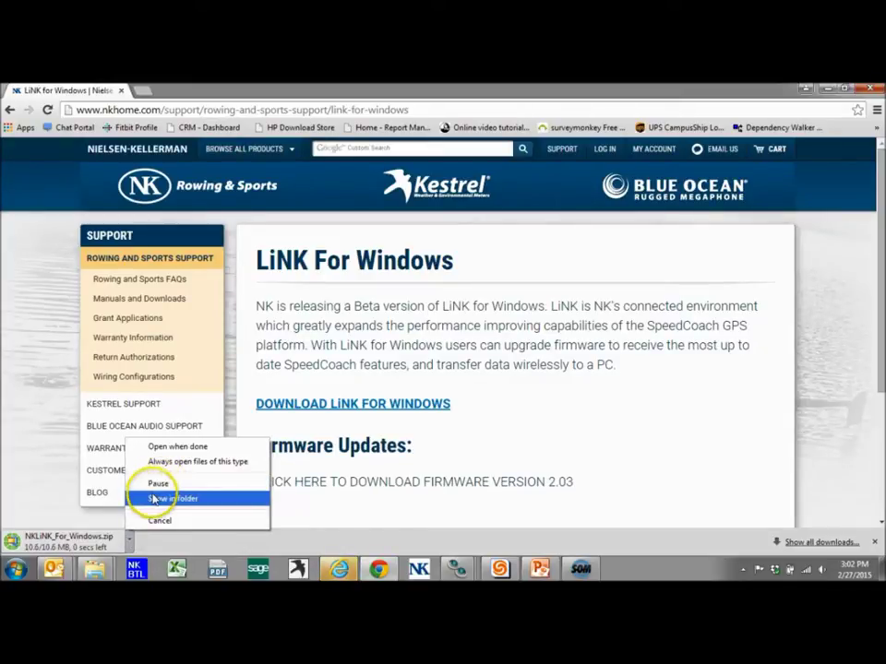
Step: Show the finished NKLiNK_For_Windows.zip in its Downloads folder from Chrome's download bar
click(61, 548)
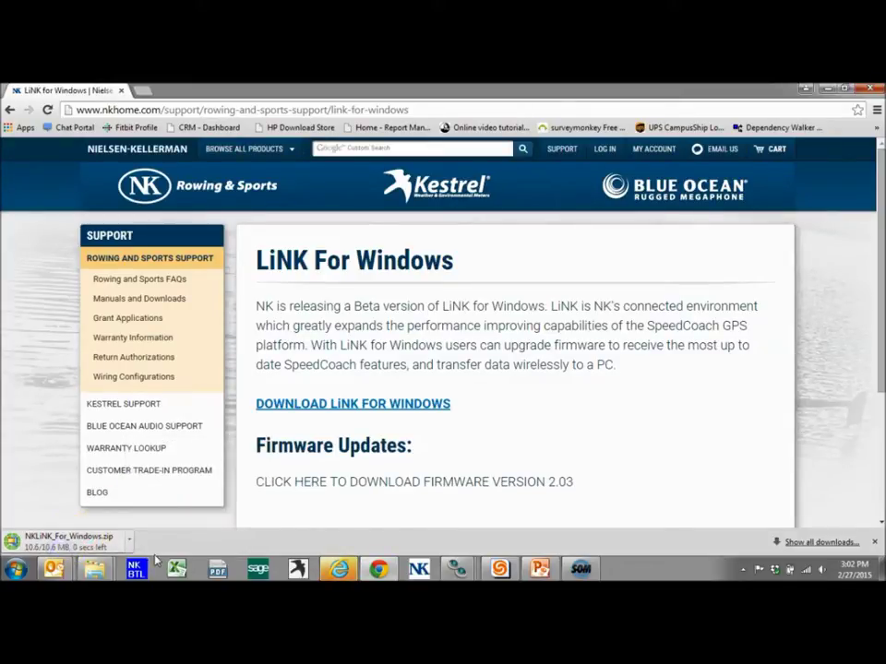
right_click(63, 542)
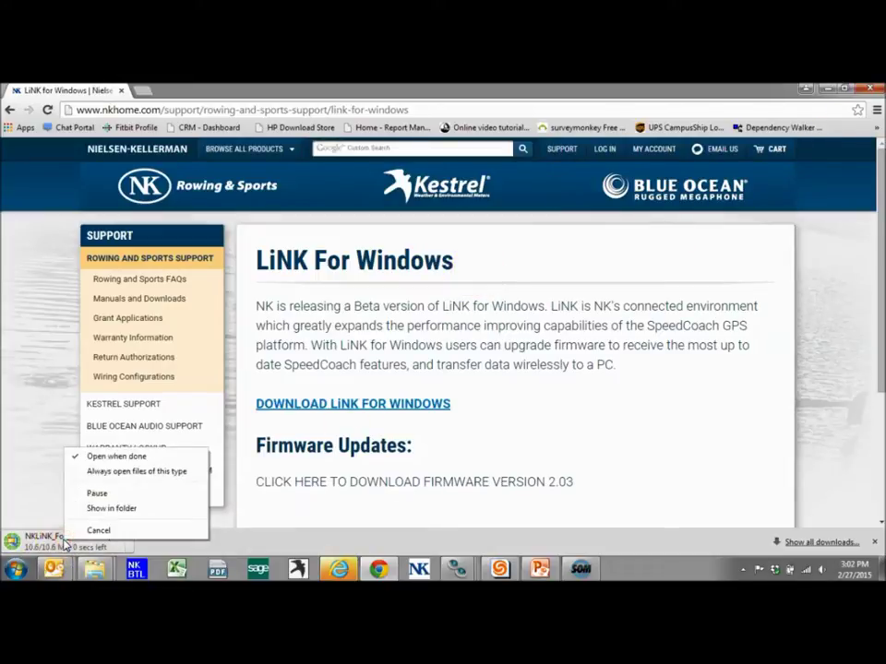
click(130, 544)
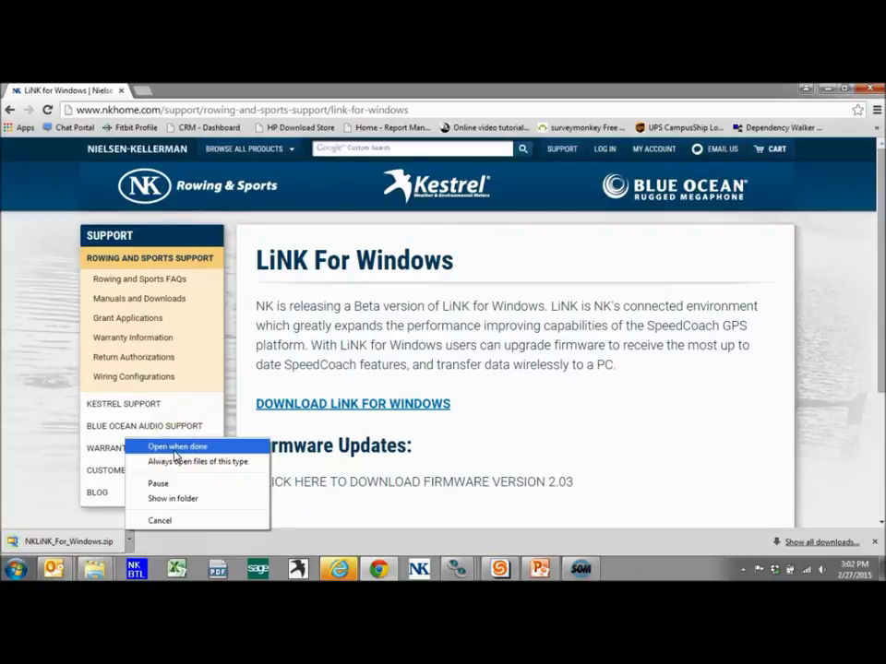
click(201, 498)
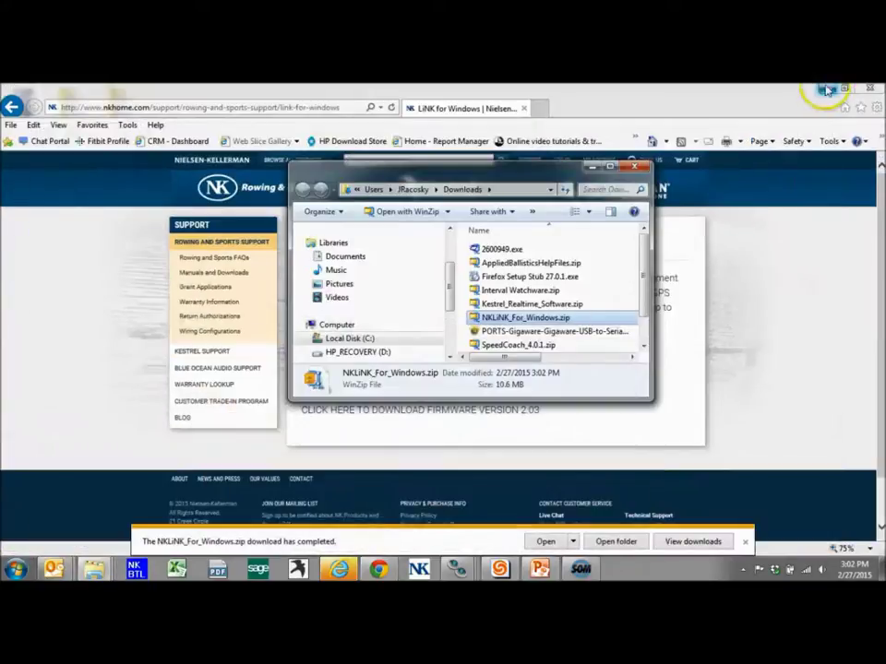
Step: Move NKLiNK_For_Windows.zip from Downloads to the desktop, replacing the old copy, and close Downloads
click(826, 86)
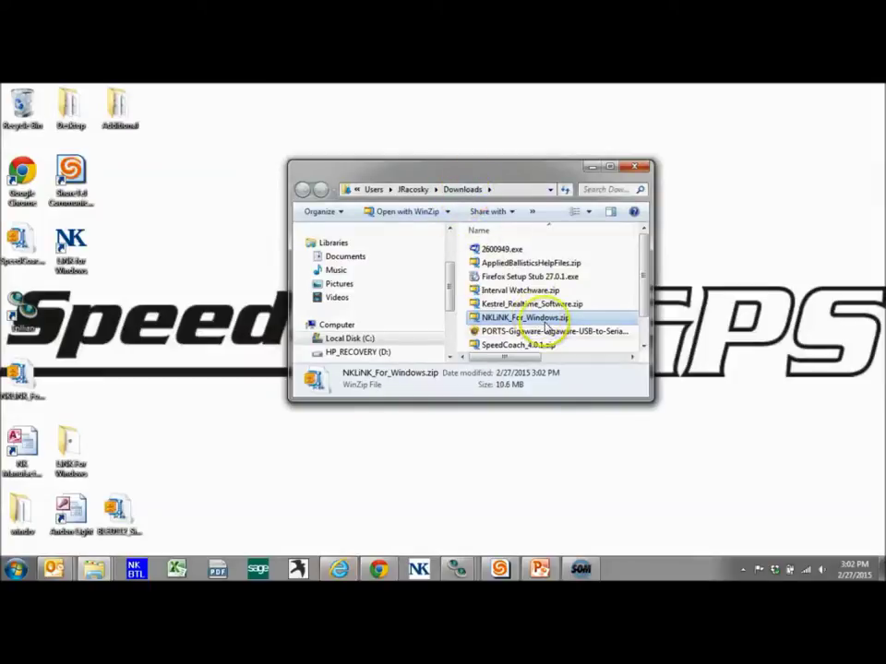
drag(545, 327, 130, 387)
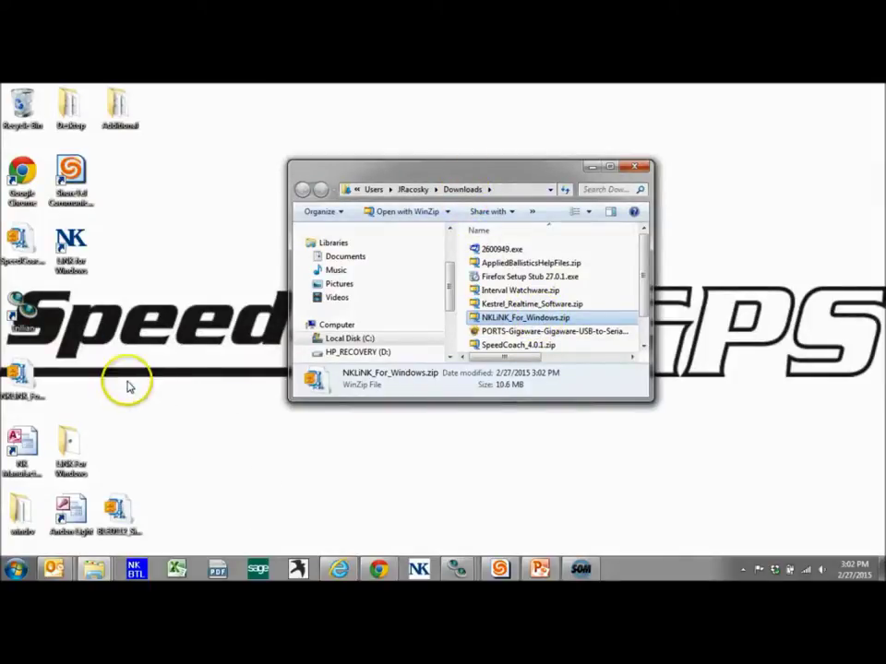
click(341, 242)
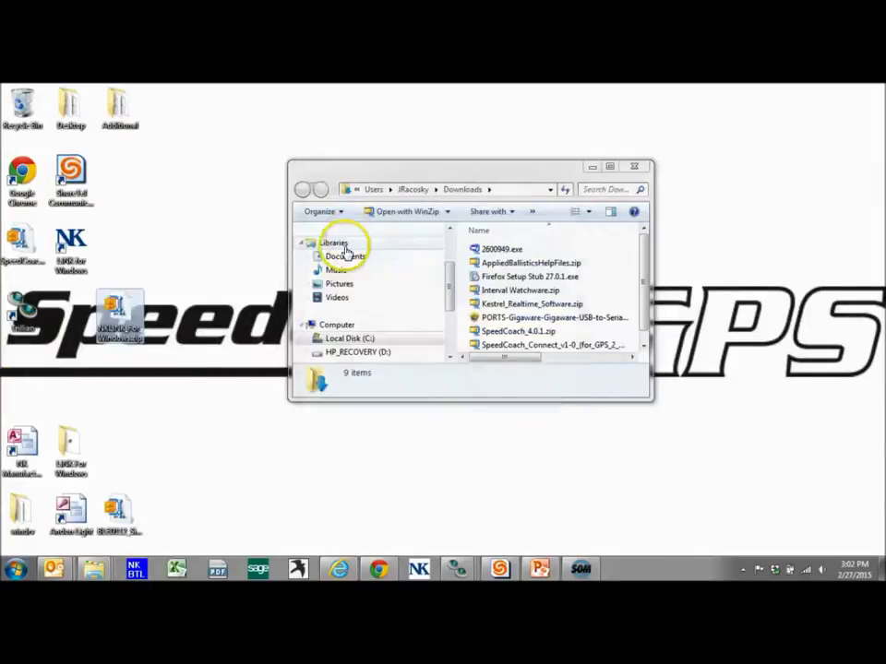
drag(129, 304, 28, 376)
click(634, 166)
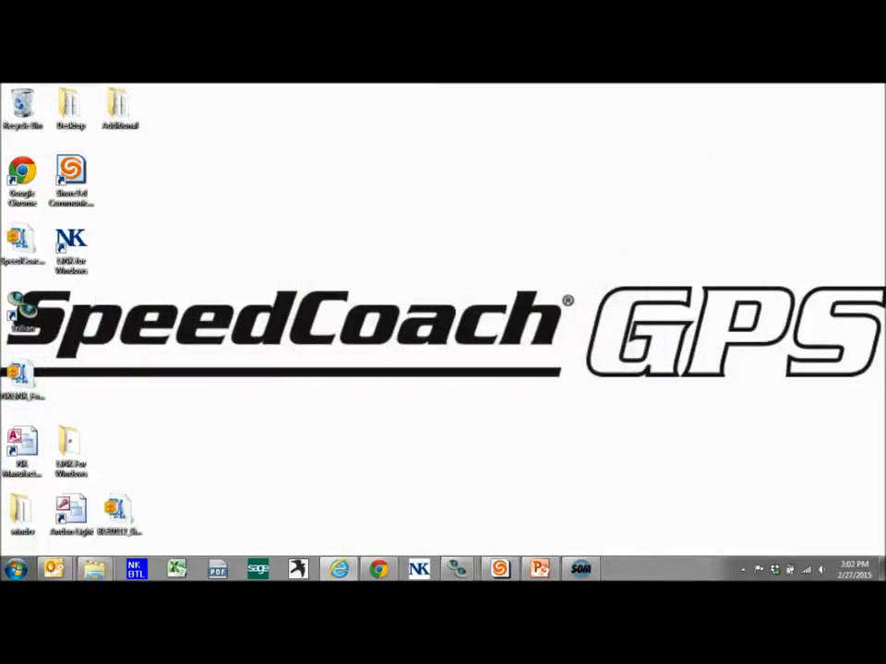
click(22, 372)
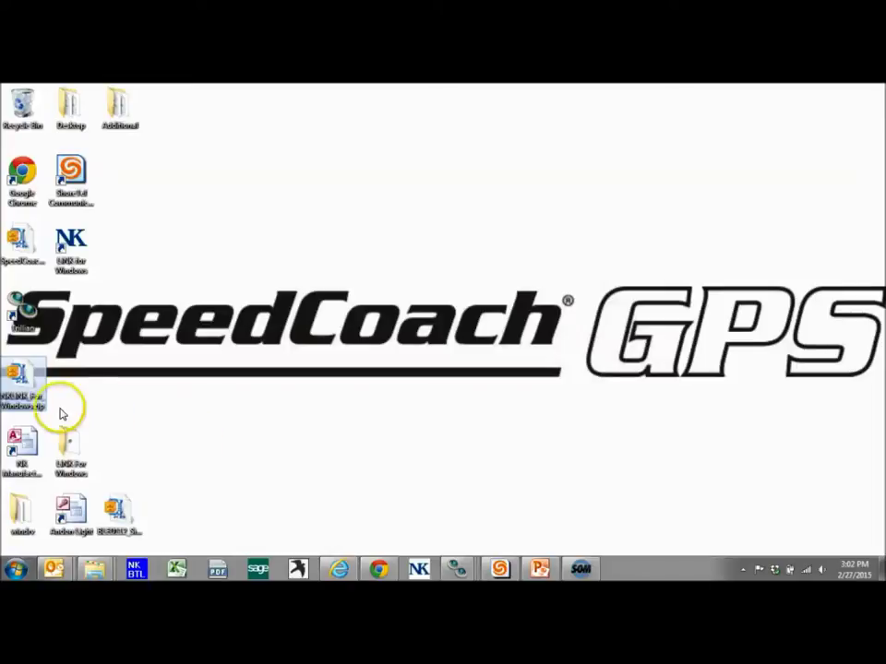
Step: Open the zip in WinZip and run nklink_setup.exe, approving the unverified-publisher security warning
double_click(19, 373)
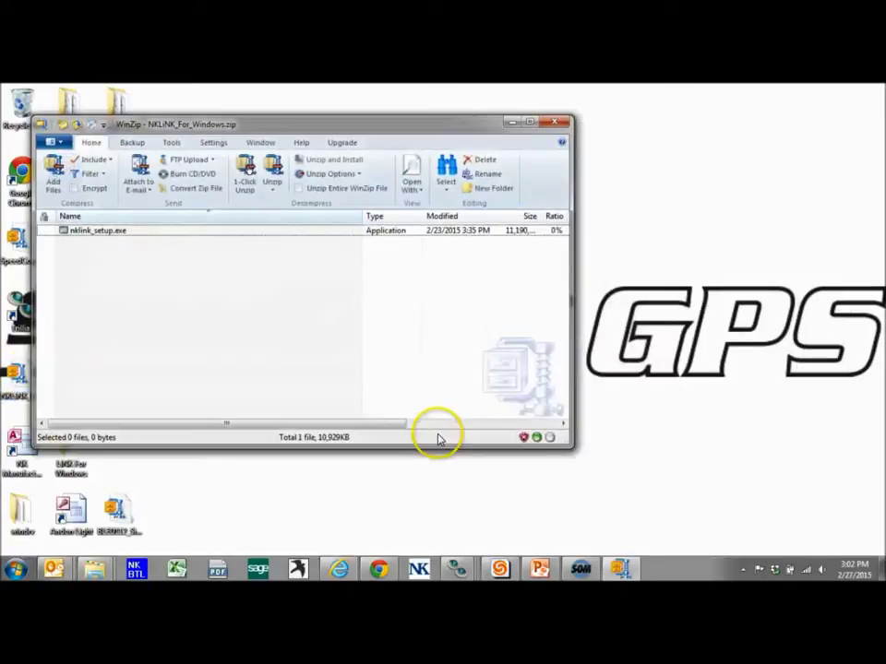
double_click(102, 231)
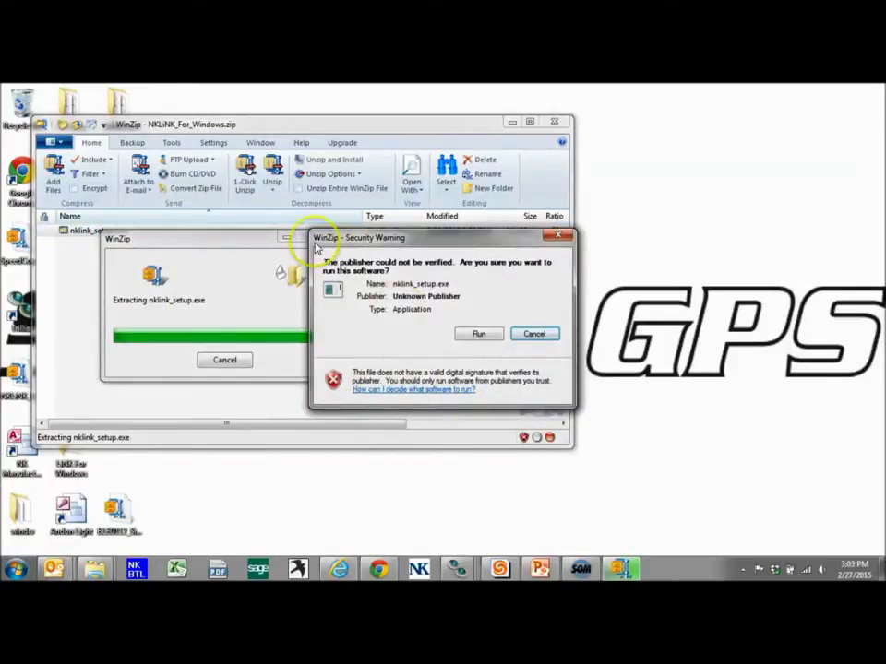
click(480, 335)
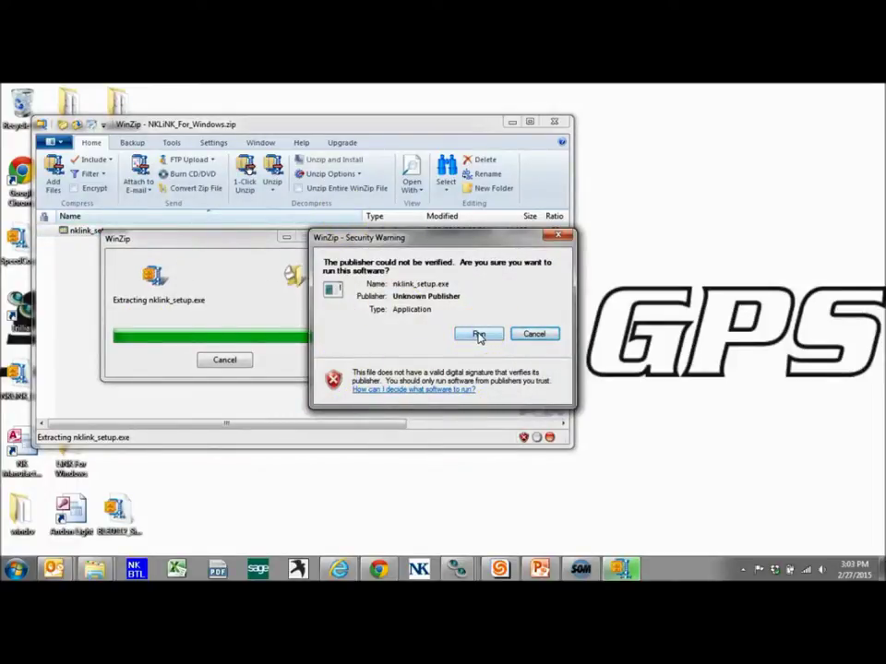
click(479, 337)
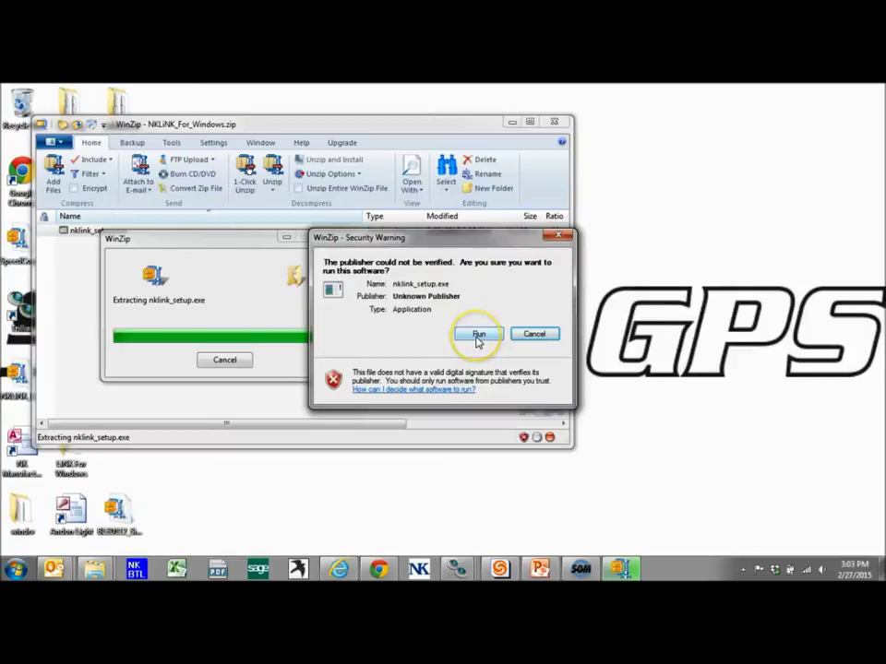
click(365, 282)
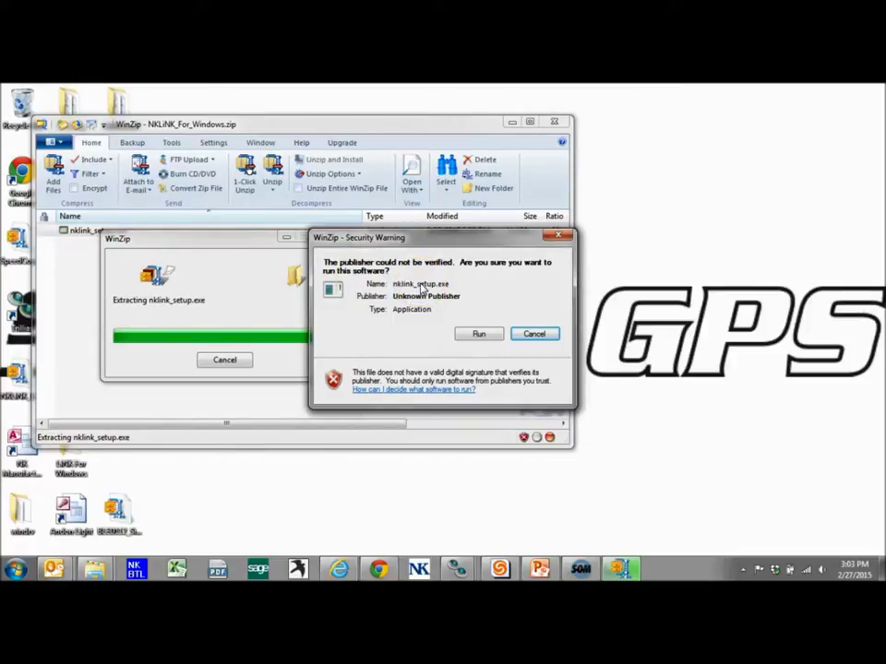
click(481, 334)
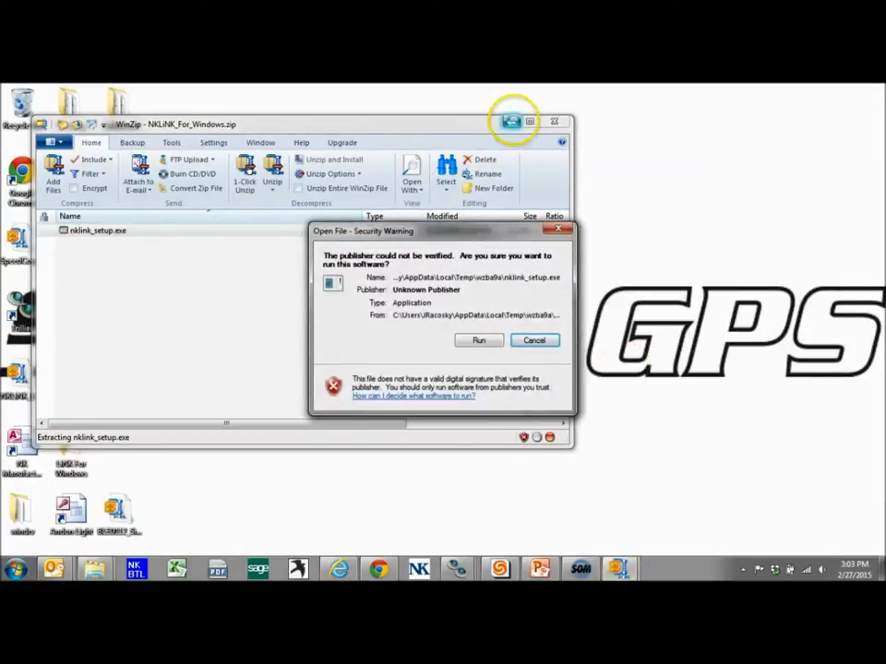
click(478, 340)
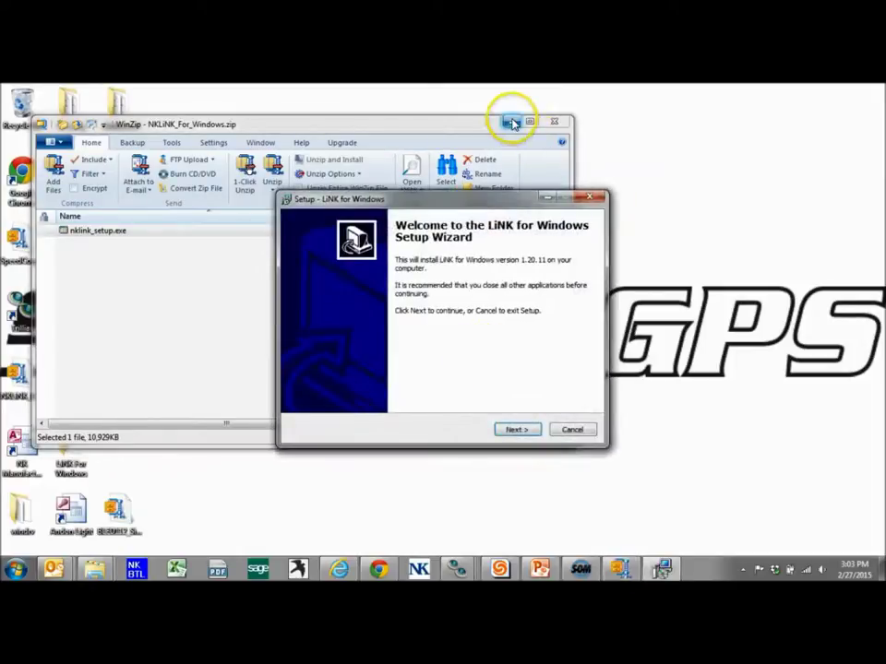
Step: Install LiNK for Windows with the default folder, Start menu folder and desktop icon
click(513, 123)
drag(455, 194, 459, 183)
click(441, 353)
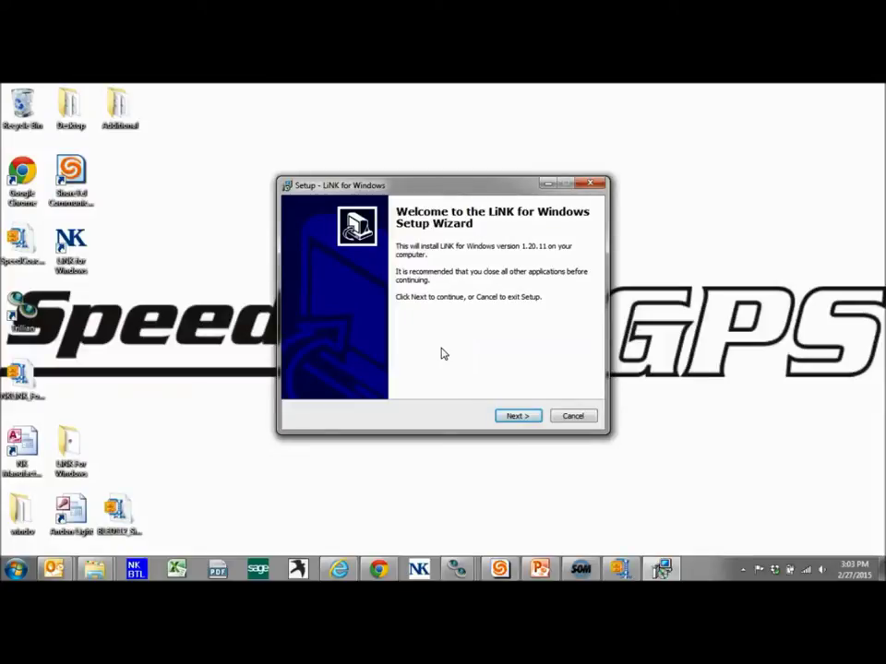
click(405, 247)
click(329, 184)
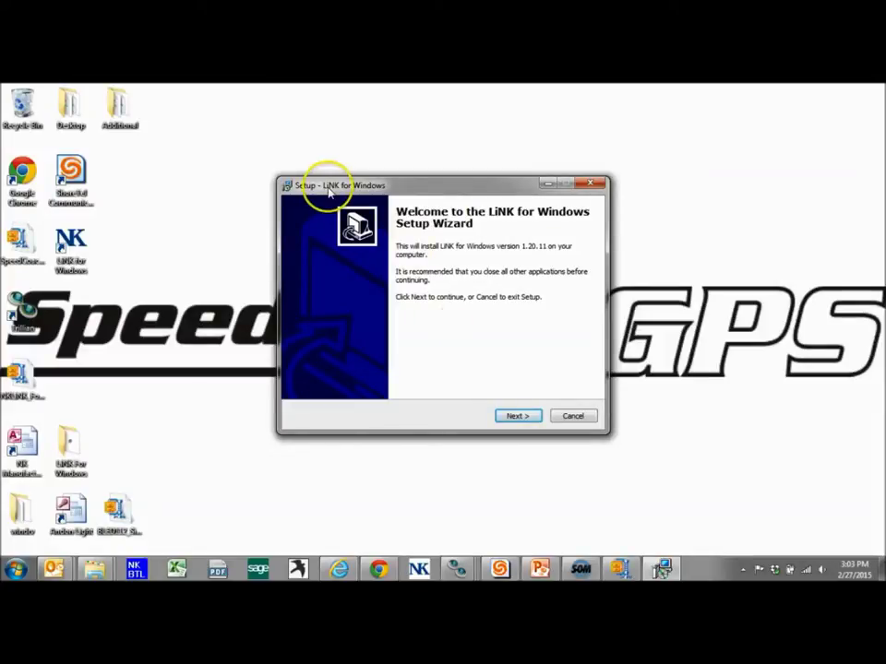
click(517, 416)
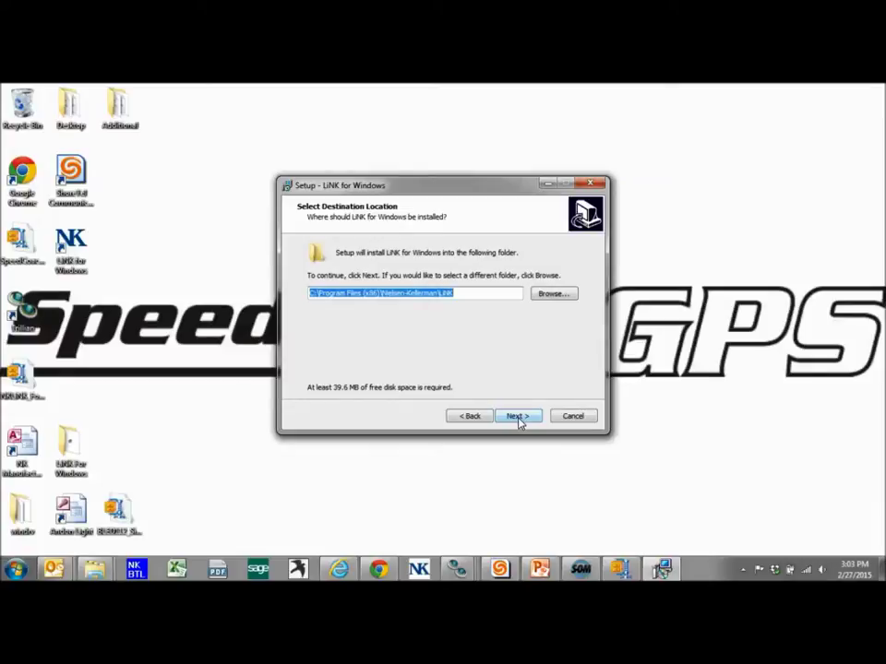
click(518, 417)
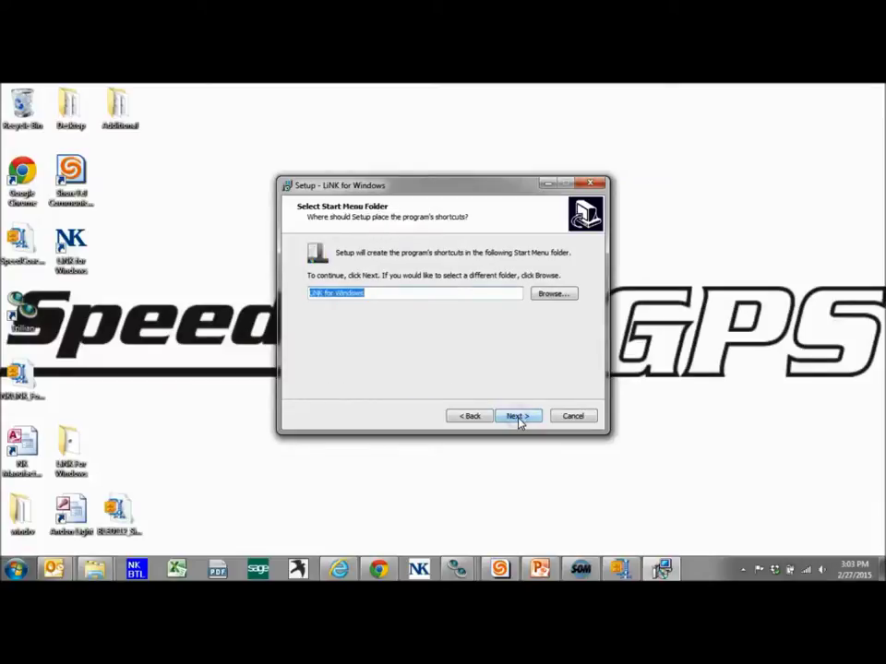
click(517, 417)
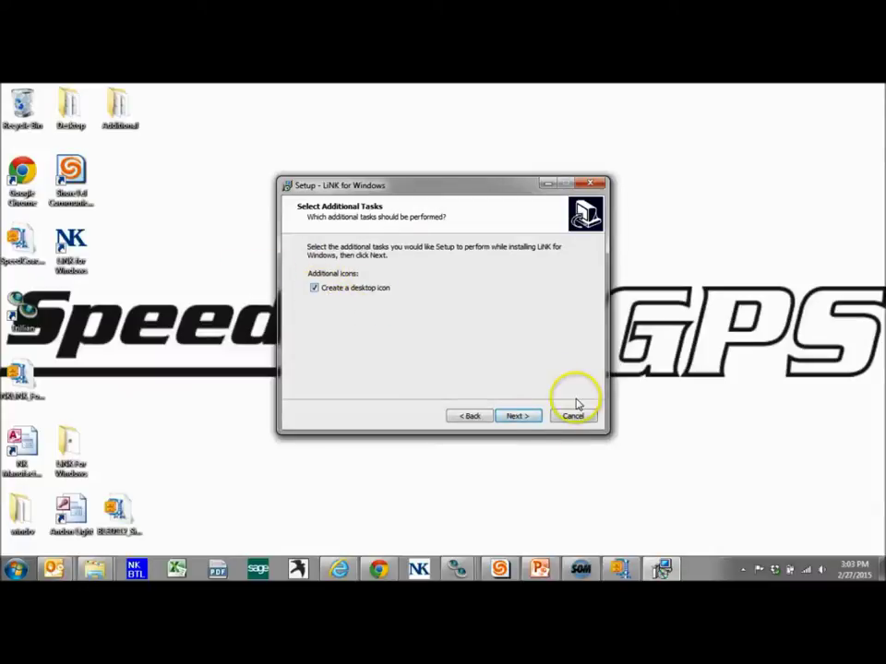
click(533, 420)
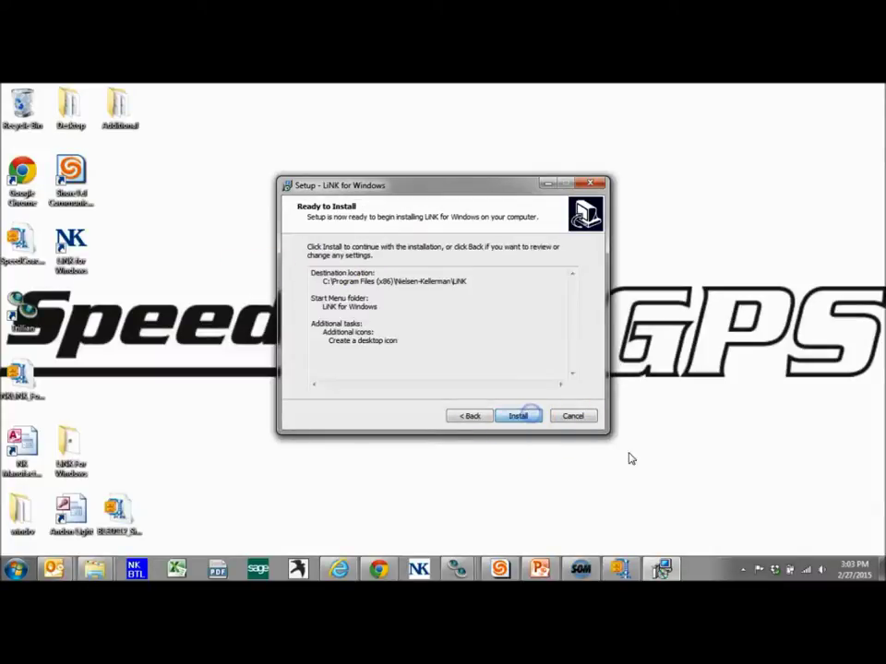
click(518, 416)
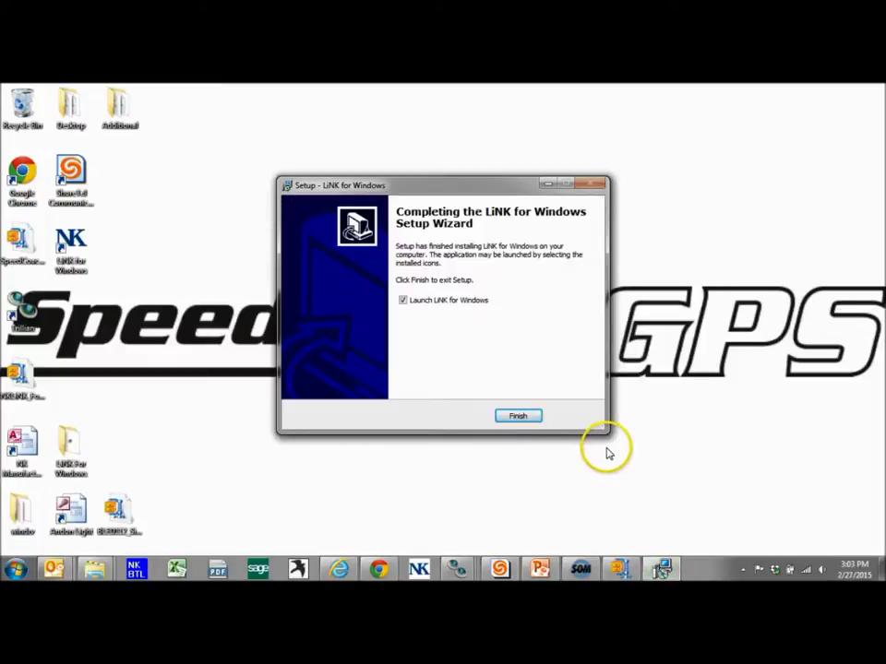
Step: Uncheck Launch LiNK for Windows and finish the setup wizard
click(404, 301)
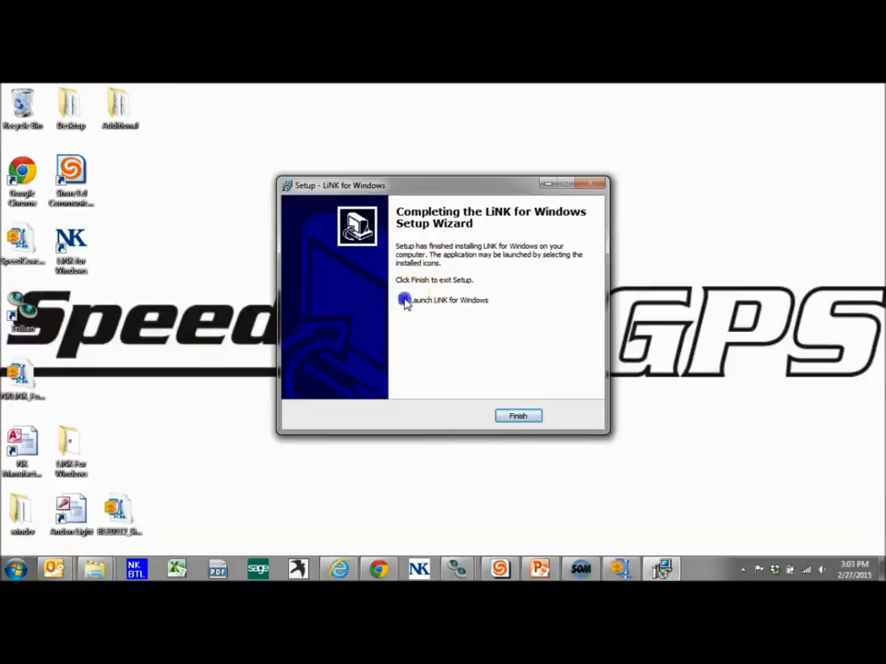
click(412, 406)
click(517, 417)
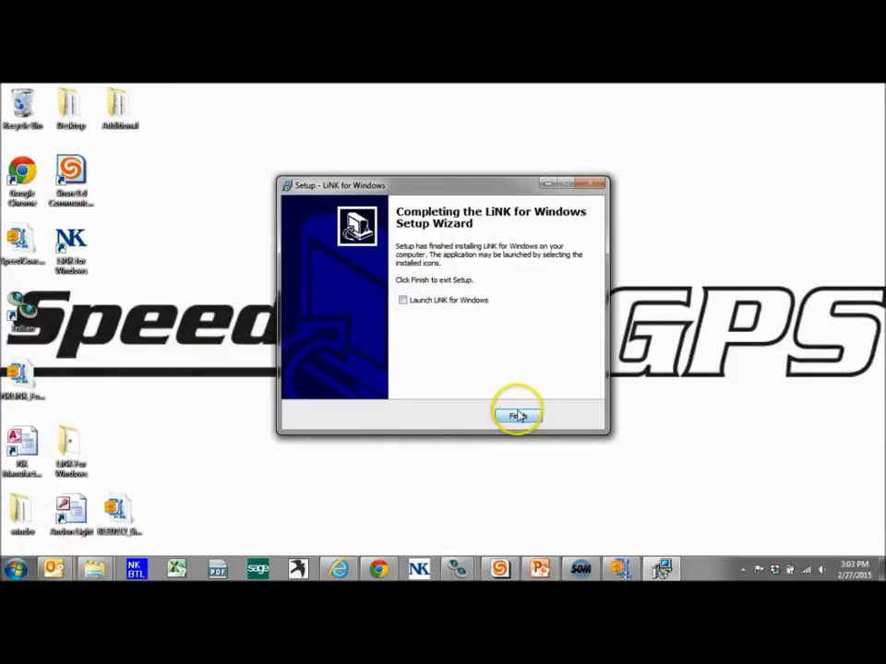
click(522, 418)
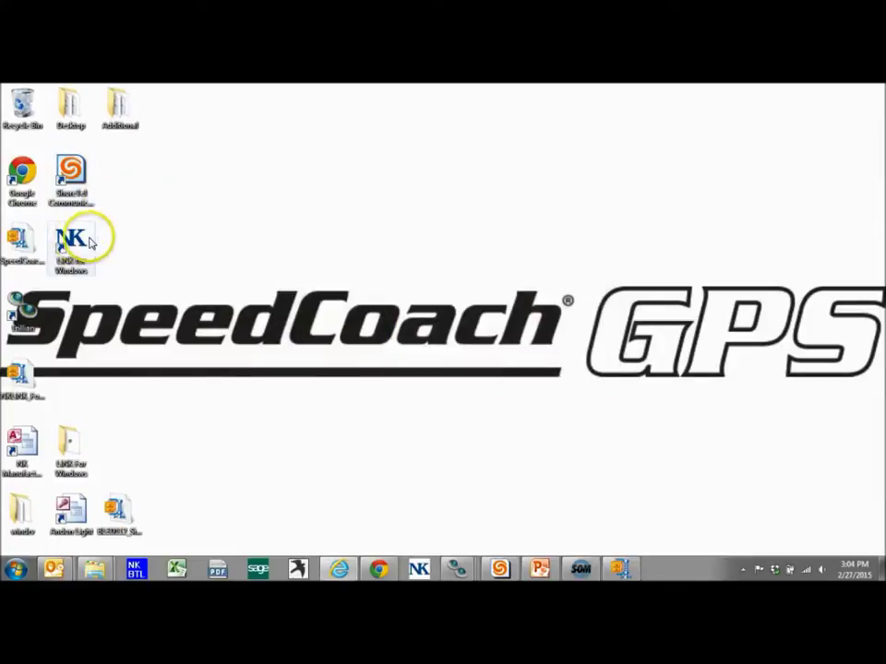
key(super)
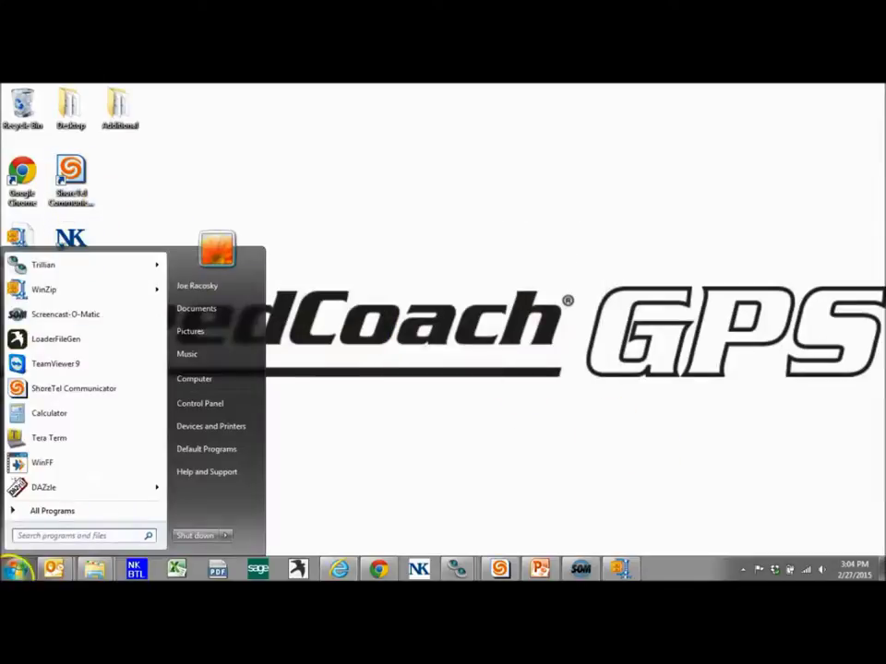
click(65, 535)
text(link)
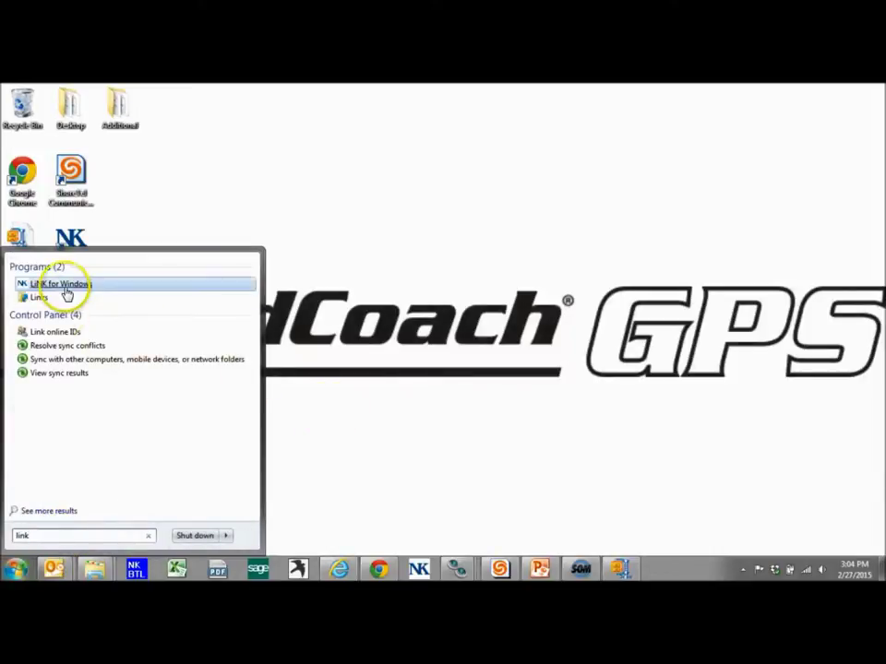
click(148, 536)
click(763, 205)
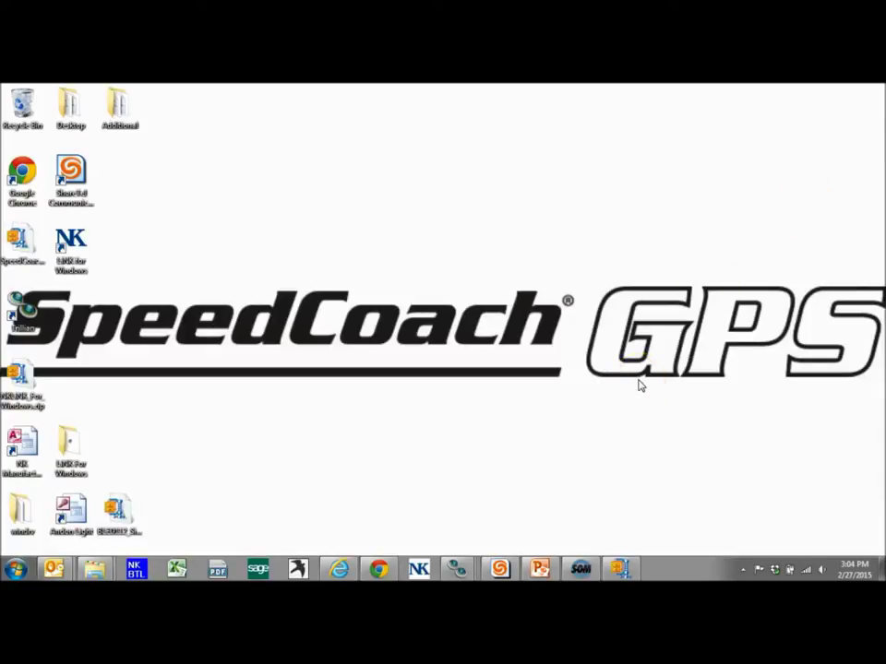
click(72, 242)
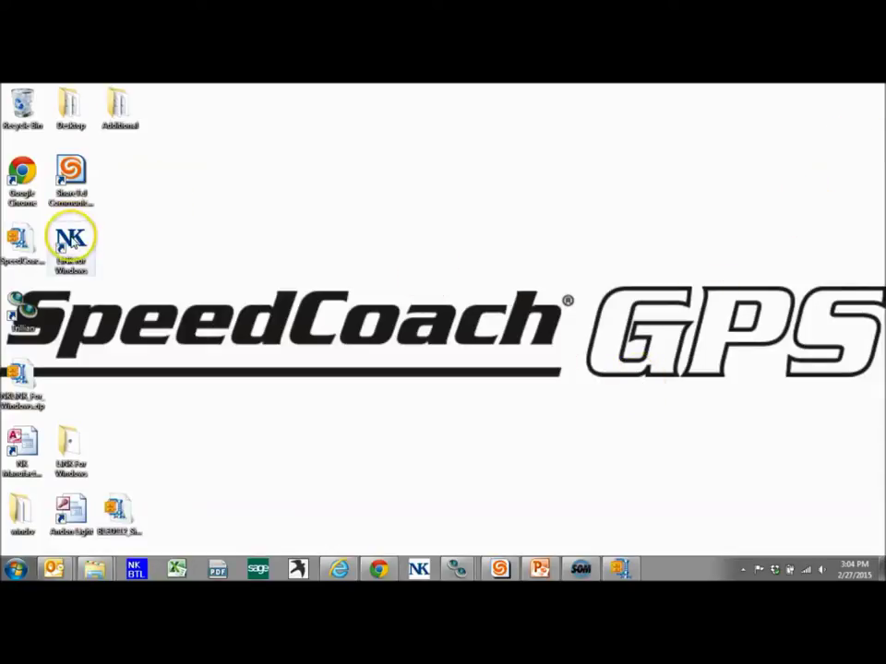
Step: Check the LiNK shortcut's Unpin from Taskbar option, then launch LiNK from its taskbar pin
right_click(72, 242)
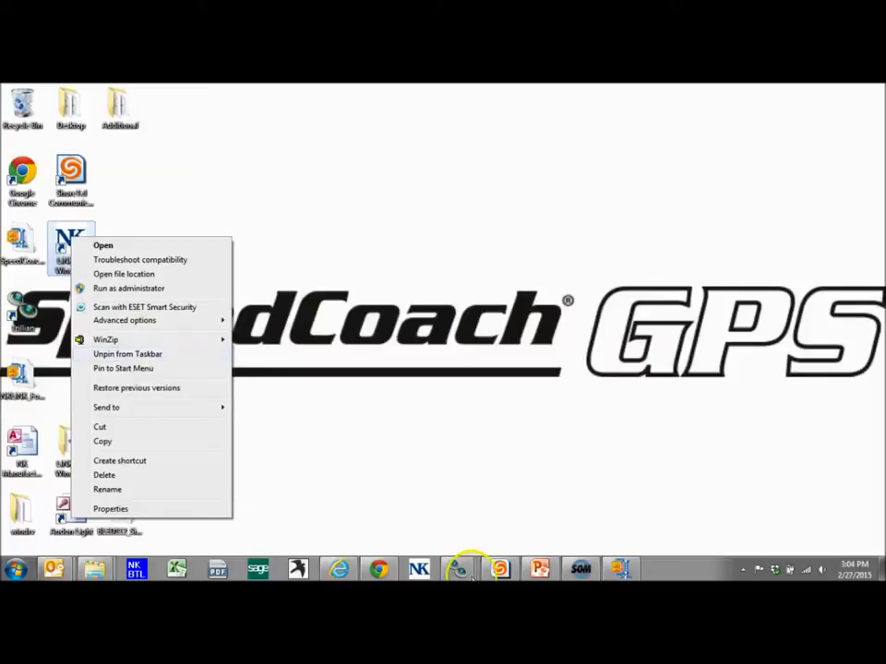
click(417, 569)
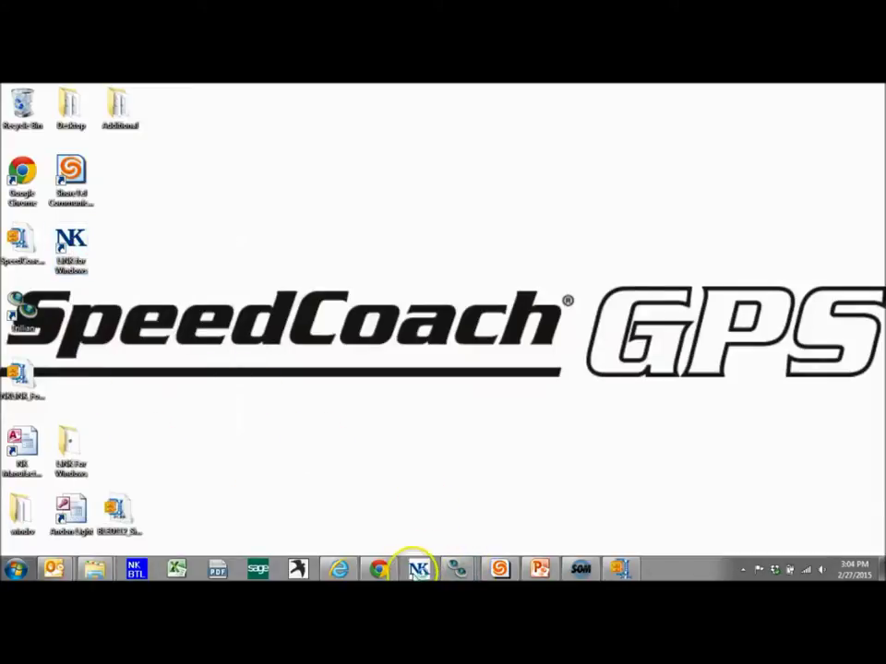